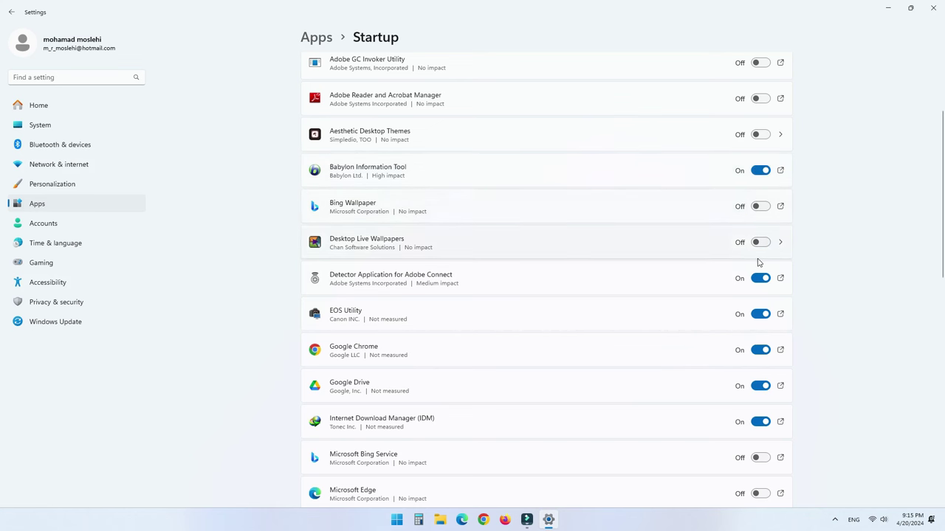
# Turn off startup for EOS Utility, Detector Application for Adobe Connect, Google Drive and Internet Download Manager (IDM)
pyautogui.scroll(-2, 761, 177)
pyautogui.click(759, 178)
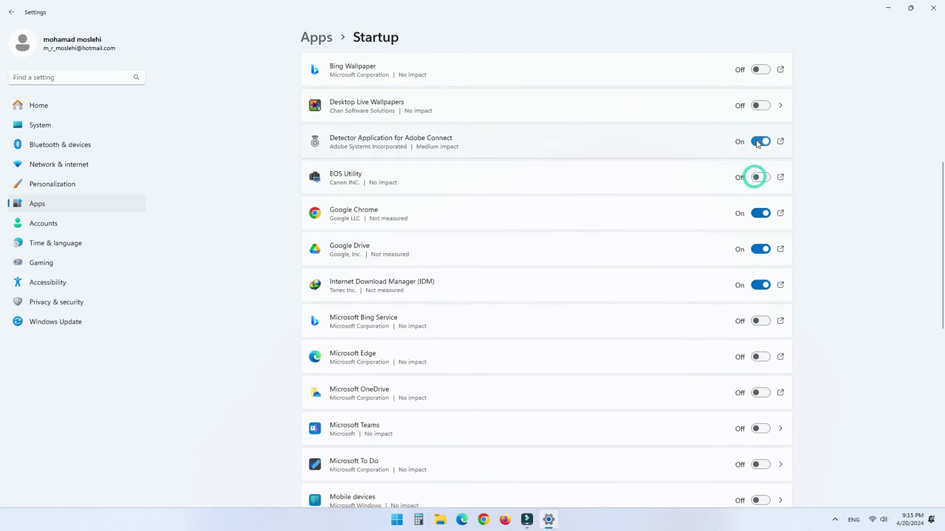
pyautogui.click(760, 141)
pyautogui.click(768, 253)
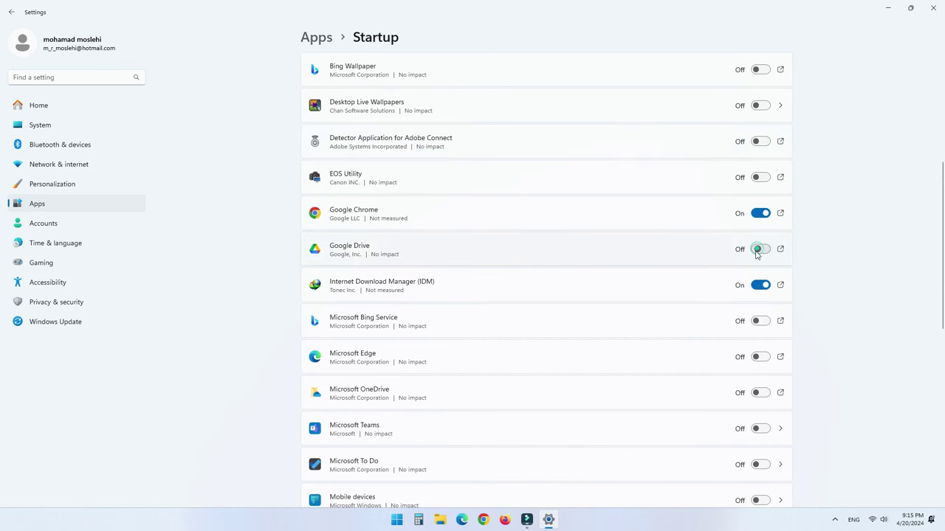
pyautogui.click(762, 286)
# Turn off startup for PowerISO Virtual Drive Manager, Snap Camera, Wondershare Studio and Xbox App Services, and minimize Settings
pyautogui.scroll(-4, 673, 291)
pyautogui.scroll(-2, 673, 291)
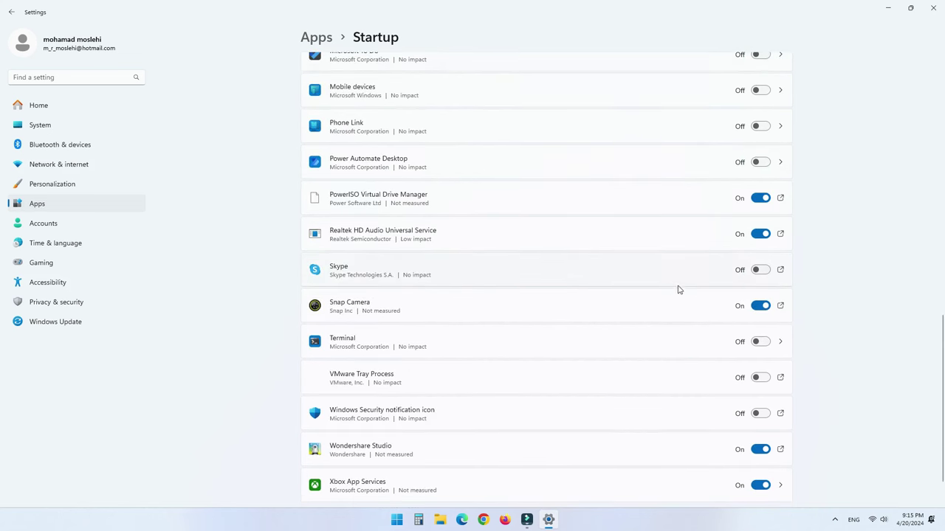
pyautogui.click(759, 197)
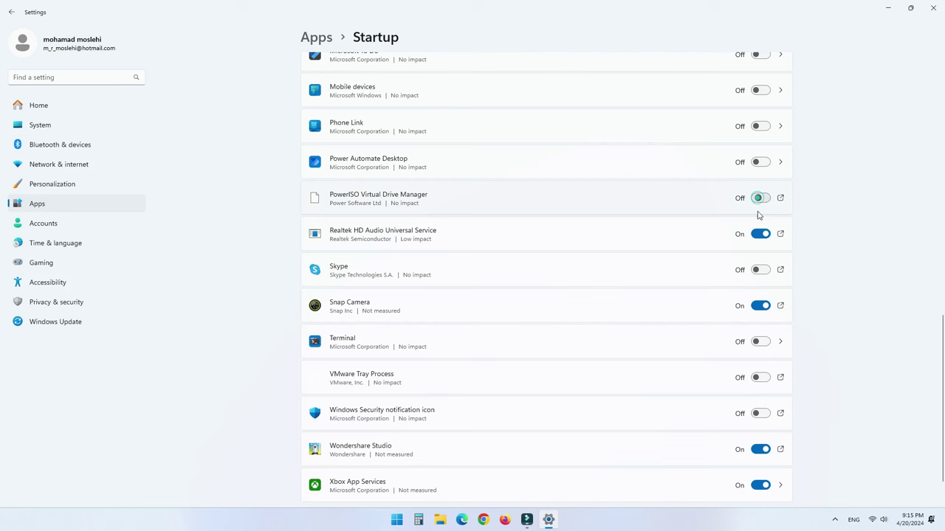
pyautogui.scroll(-1, 760, 318)
pyautogui.click(759, 257)
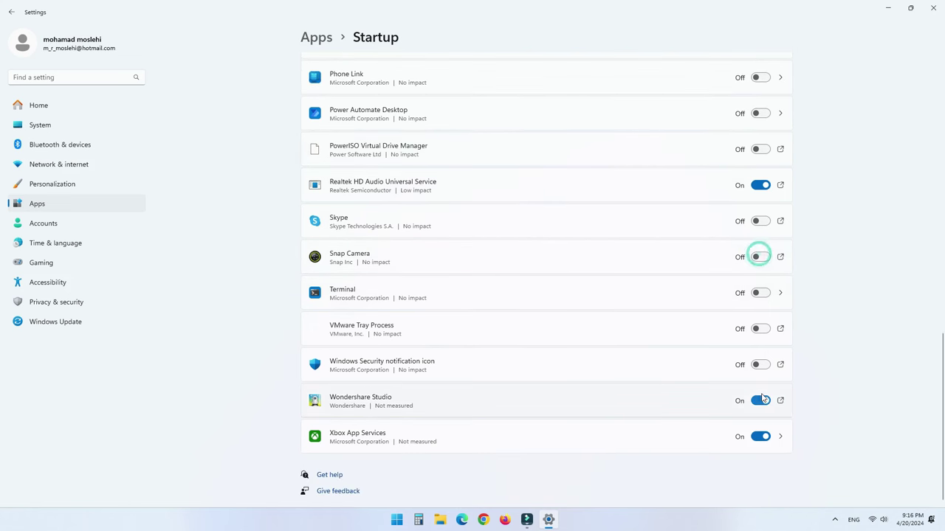
pyautogui.click(758, 401)
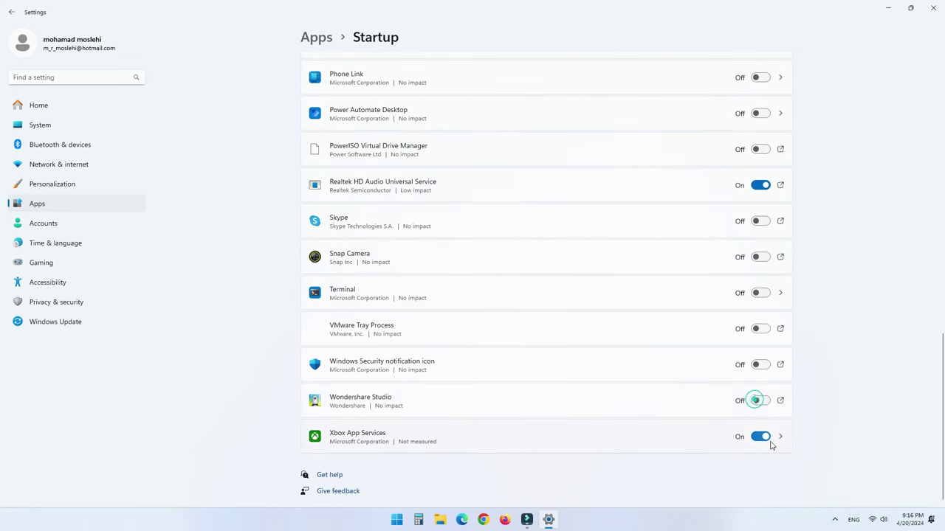
pyautogui.click(755, 436)
pyautogui.scroll(15, 860, 158)
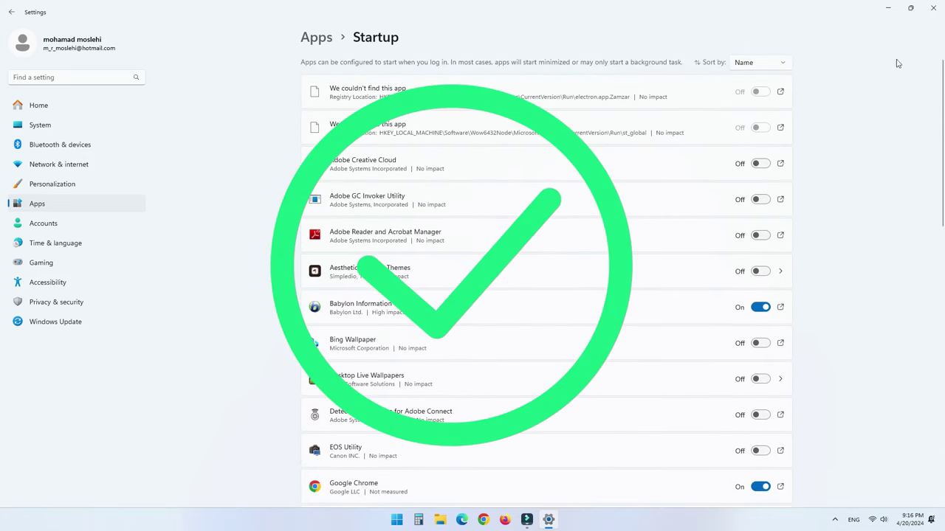
pyautogui.click(887, 10)
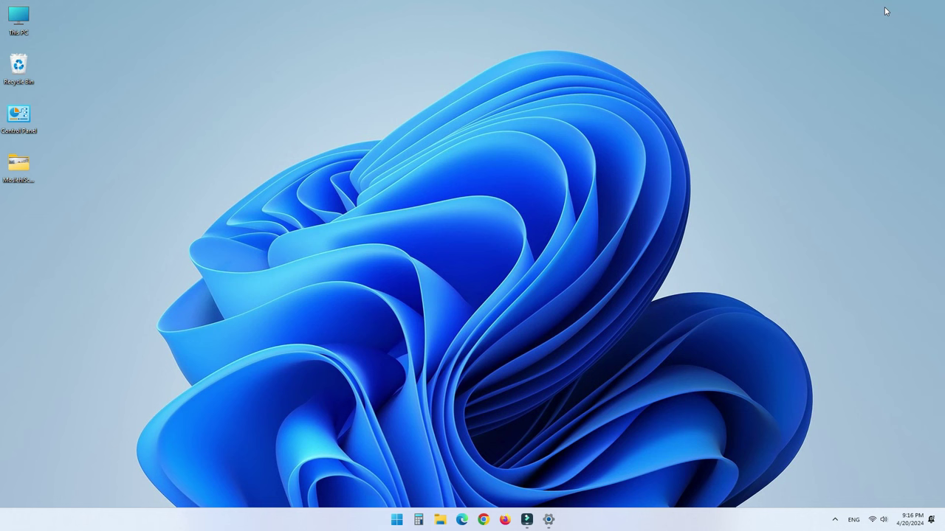
# Open Device Manager in a maximized window and inspect the Firmware and Print queues categories
pyautogui.rightClick(397, 516)
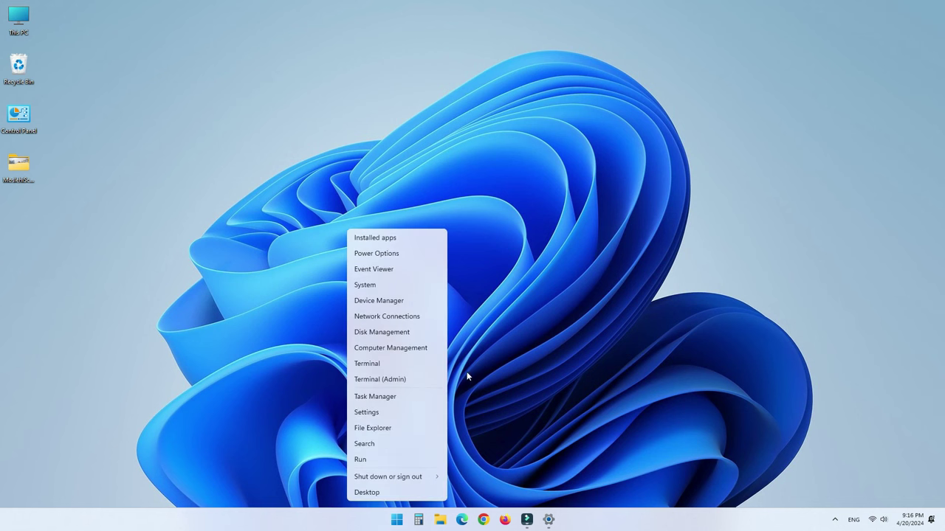
pyautogui.click(412, 302)
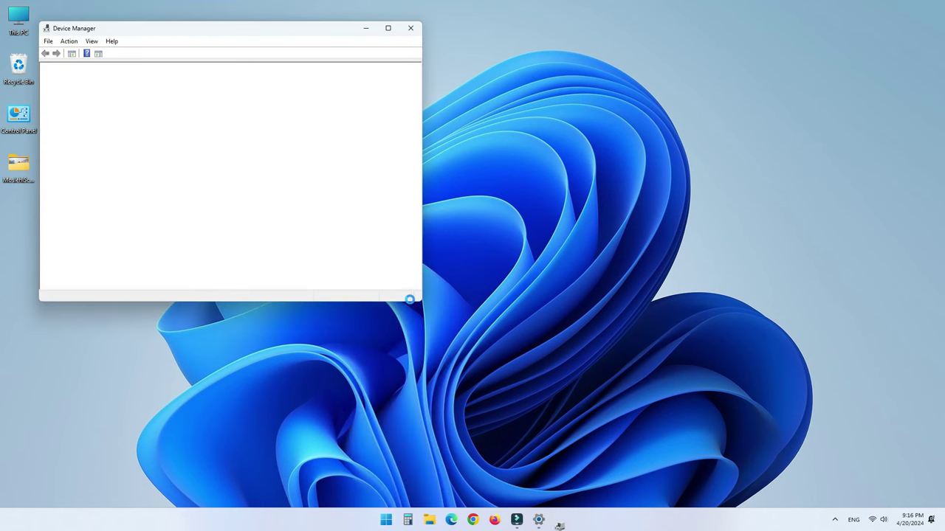
pyautogui.click(54, 179)
pyautogui.click(54, 137)
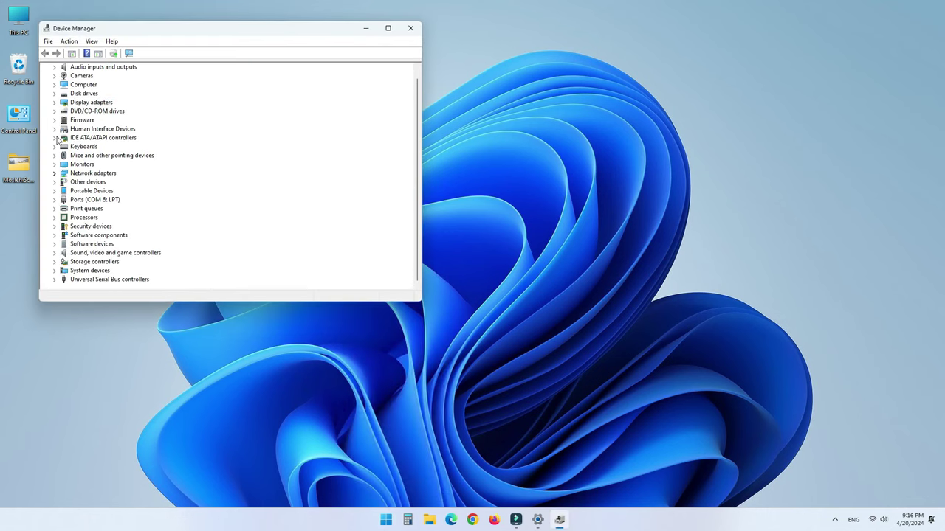
pyautogui.click(54, 121)
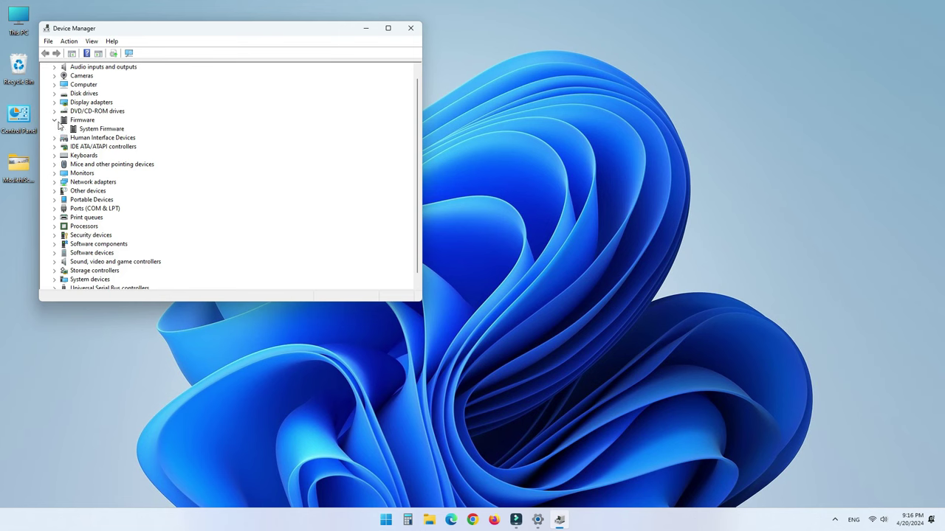
pyautogui.click(54, 120)
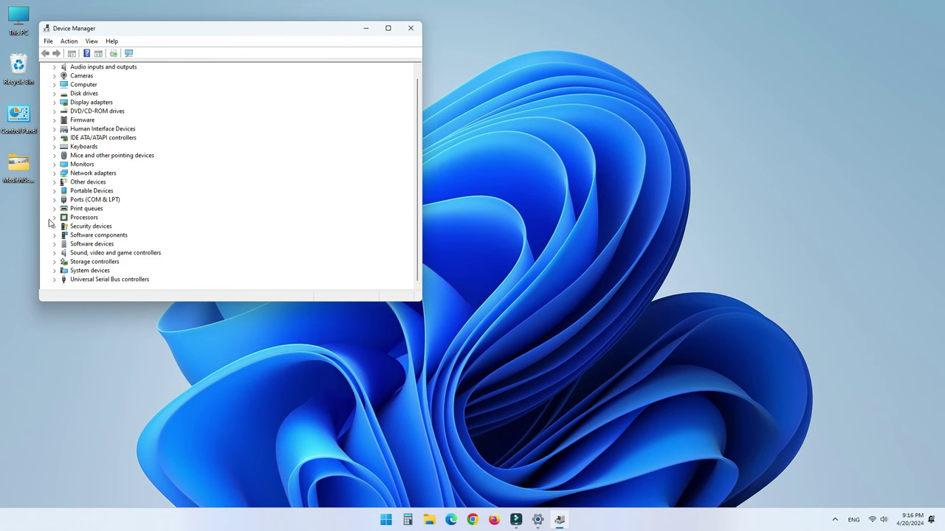
pyautogui.click(387, 28)
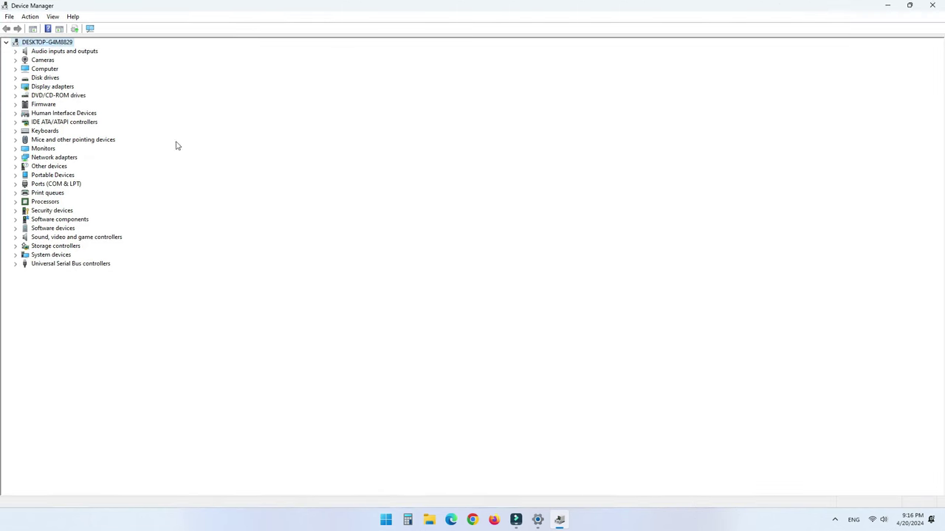
pyautogui.click(19, 194)
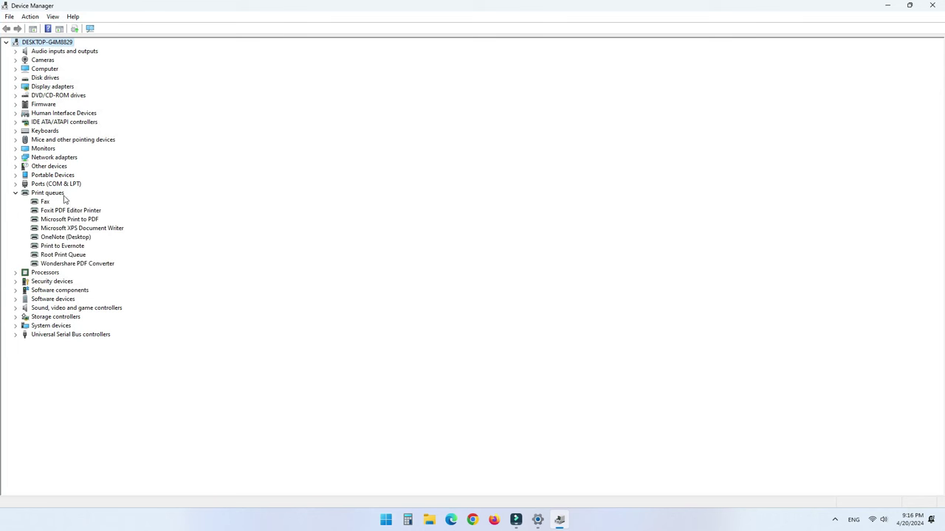
pyautogui.click(16, 193)
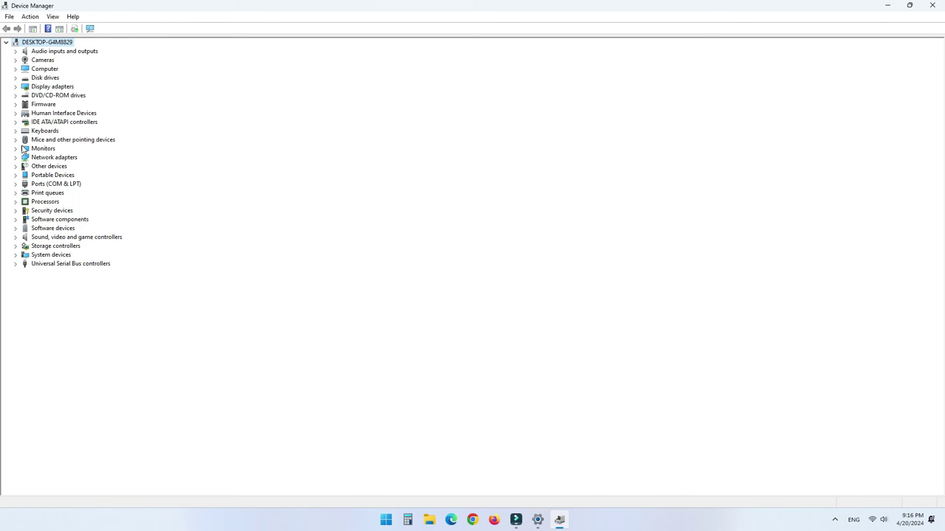
# Search automatically for an updated driver for the NVIDIA GeForce GT 710 display adapter and close the update wizard
pyautogui.click(15, 87)
pyautogui.rightClick(66, 95)
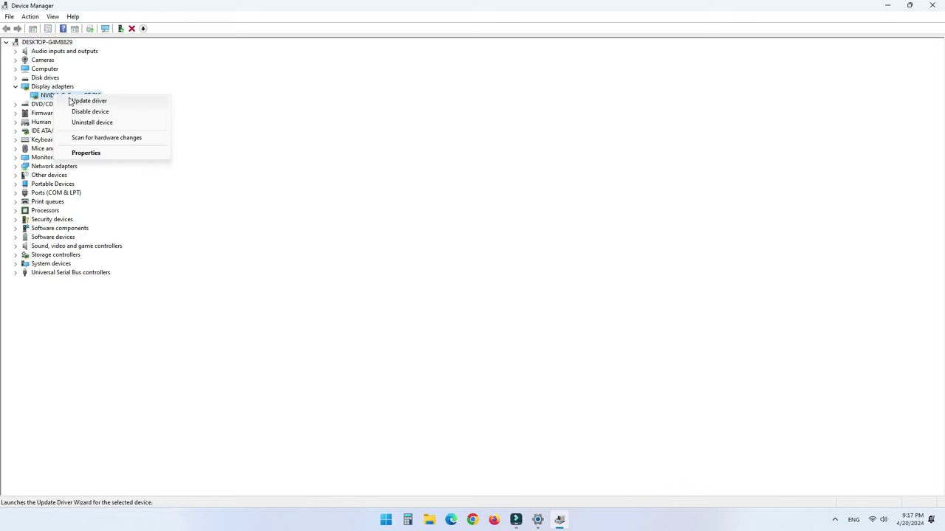
pyautogui.click(76, 101)
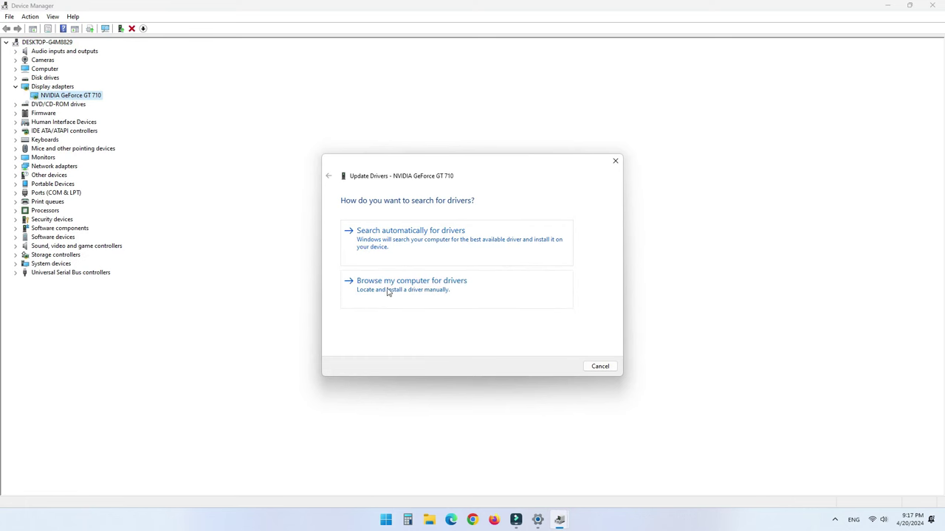
pyautogui.click(404, 248)
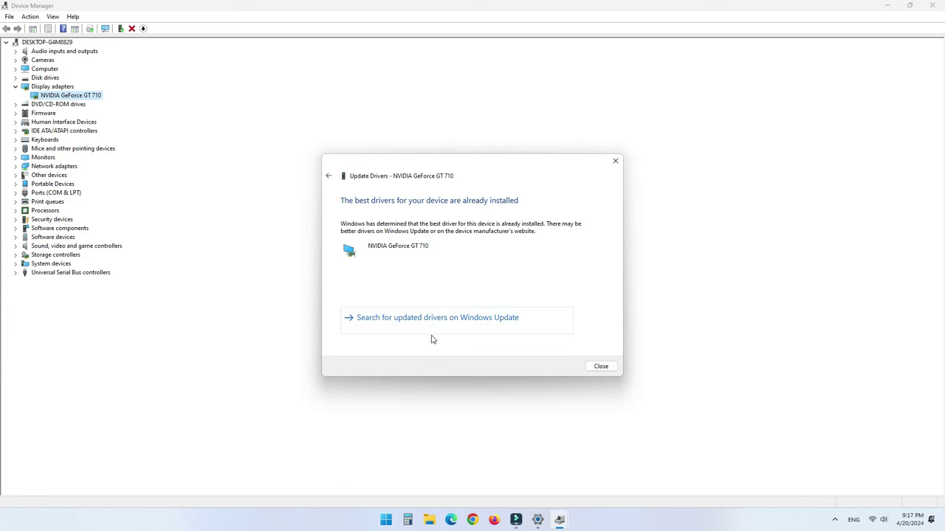
pyautogui.click(603, 369)
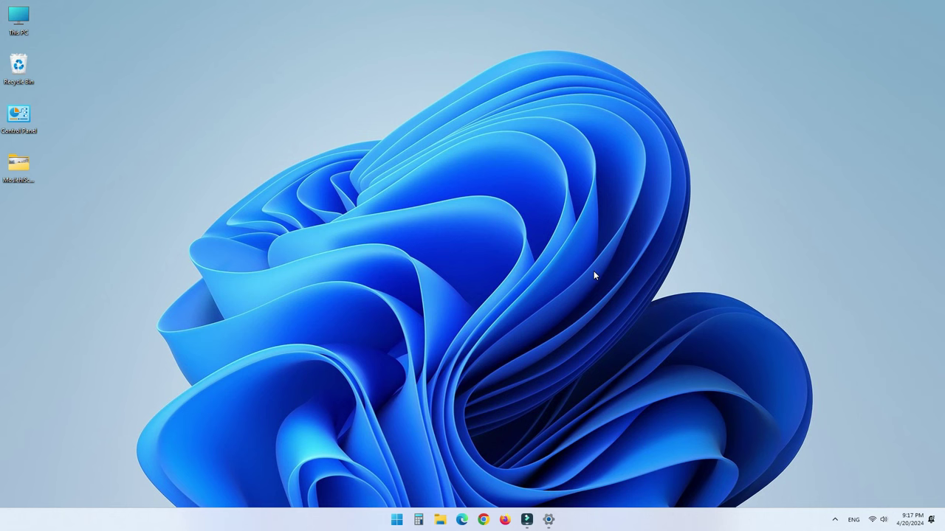
# Launch the Malicious Software Removal Tool with the mrt command and move its window to the middle of the desktop
pyautogui.click(395, 521)
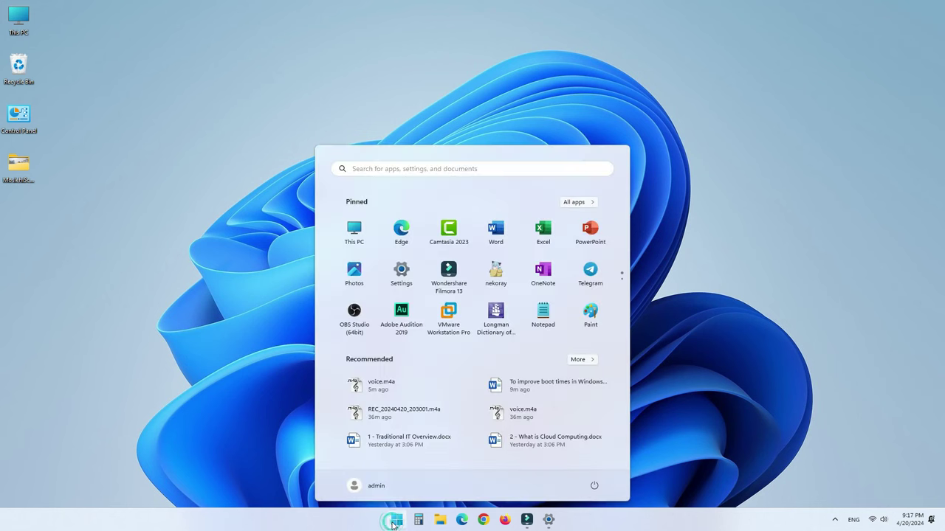
pyautogui.write('mrt')
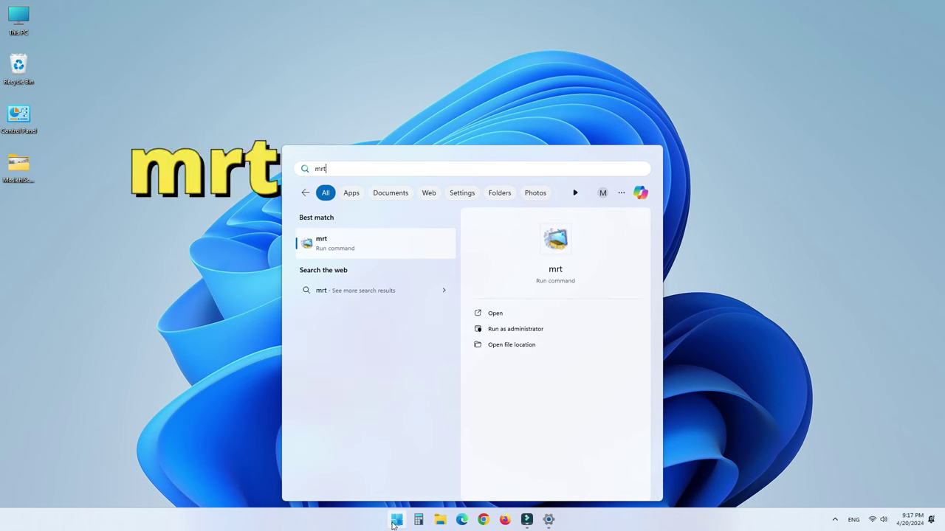
pyautogui.press('Return')
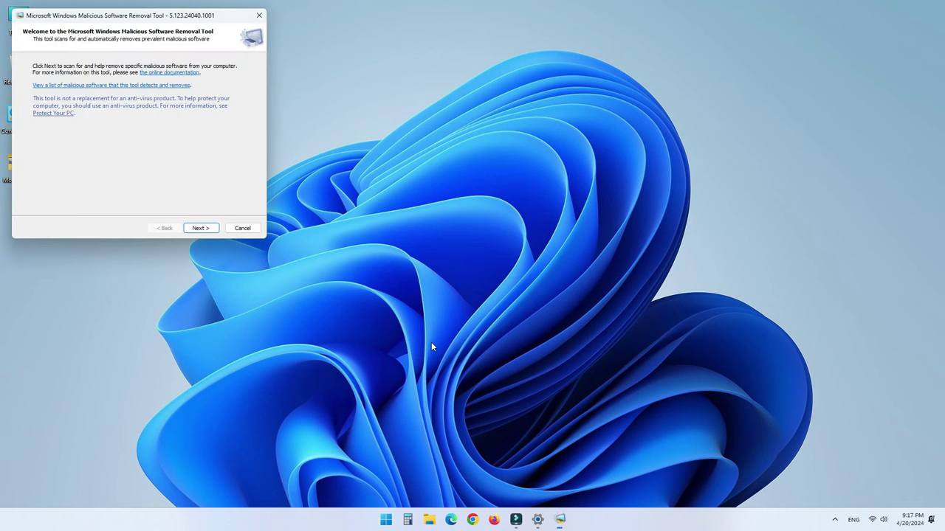
pyautogui.moveTo(130, 18); pyautogui.dragTo(461, 121)
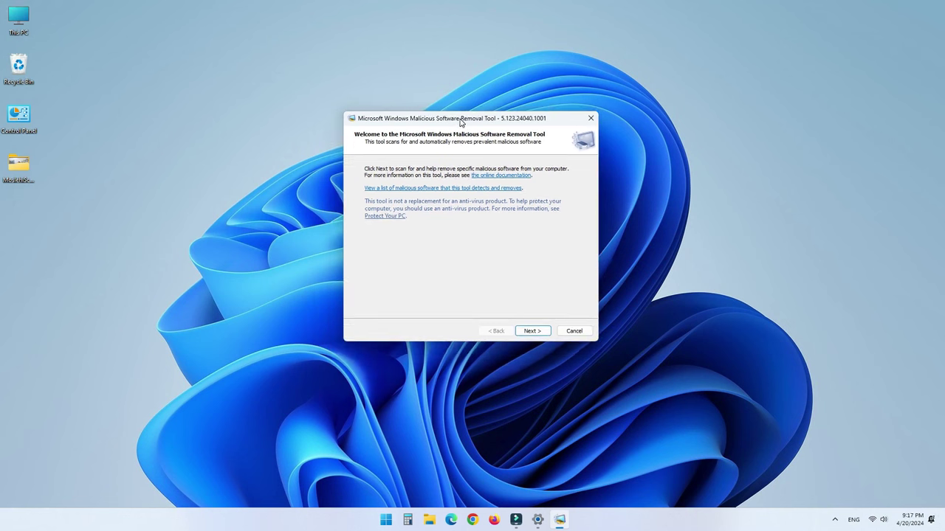
# Start a full scan of the entire system with the Malicious Software Removal Tool
pyautogui.click(532, 331)
pyautogui.click(376, 225)
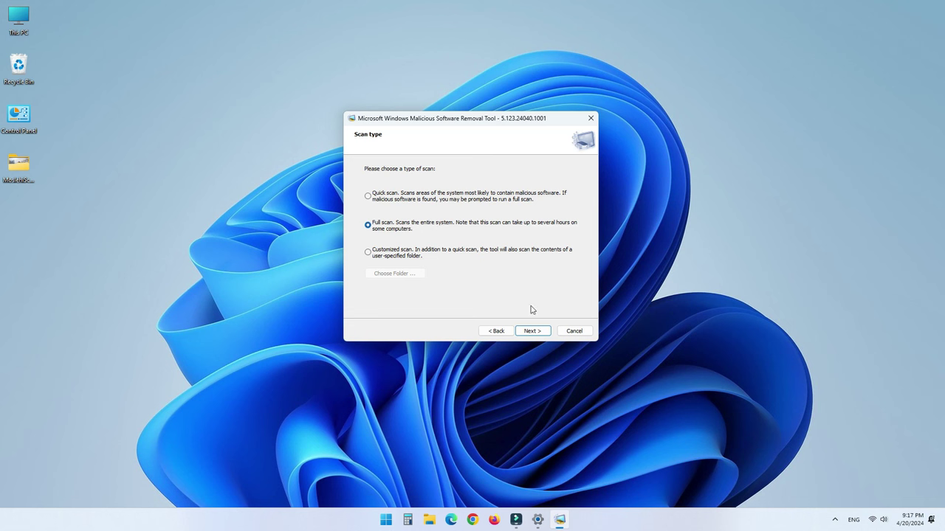
pyautogui.click(532, 331)
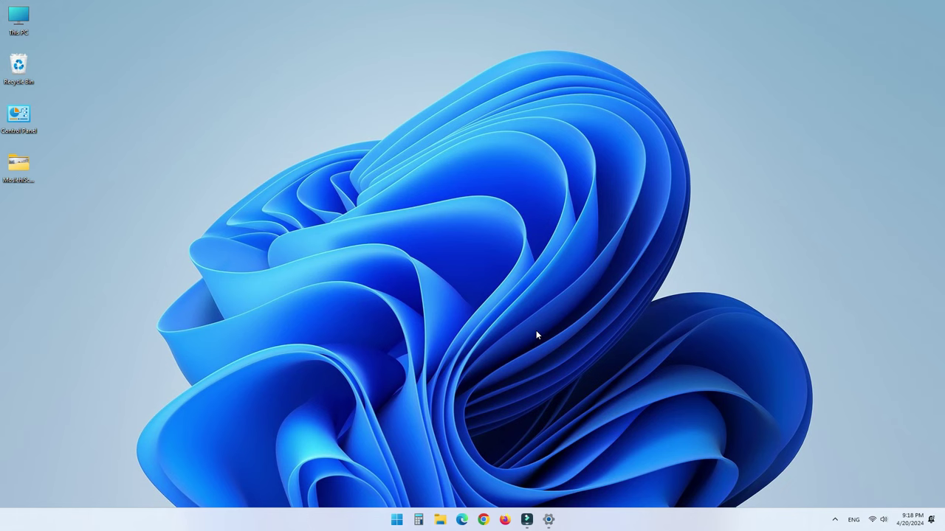
# Search for Disk Cleanup, launch it and have it analyze drive C:
pyautogui.press('super+s')
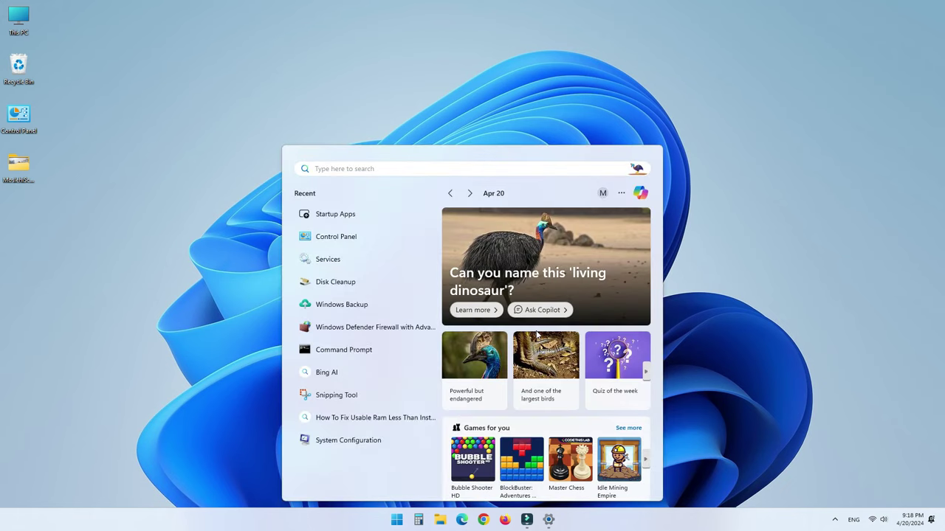
pyautogui.write('disk cle')
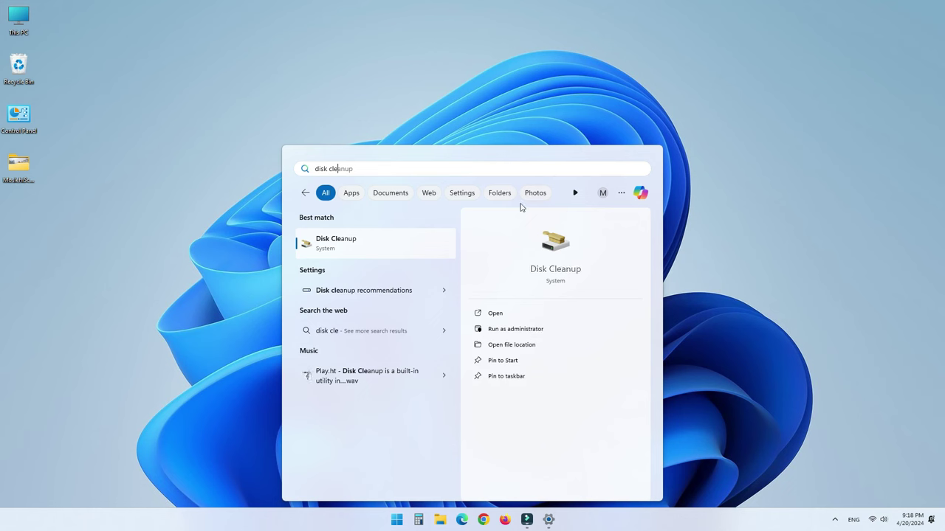
pyautogui.click(402, 244)
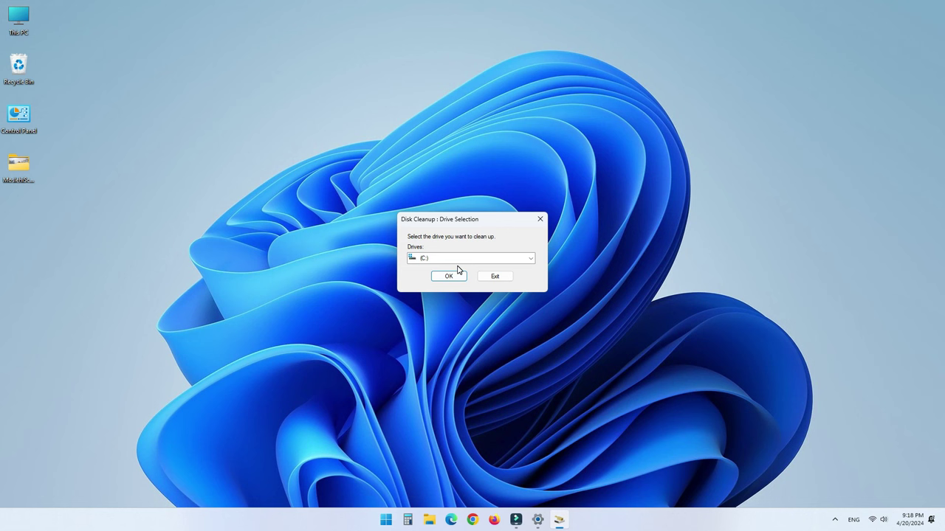
pyautogui.click(485, 258)
pyautogui.click(487, 259)
pyautogui.click(463, 277)
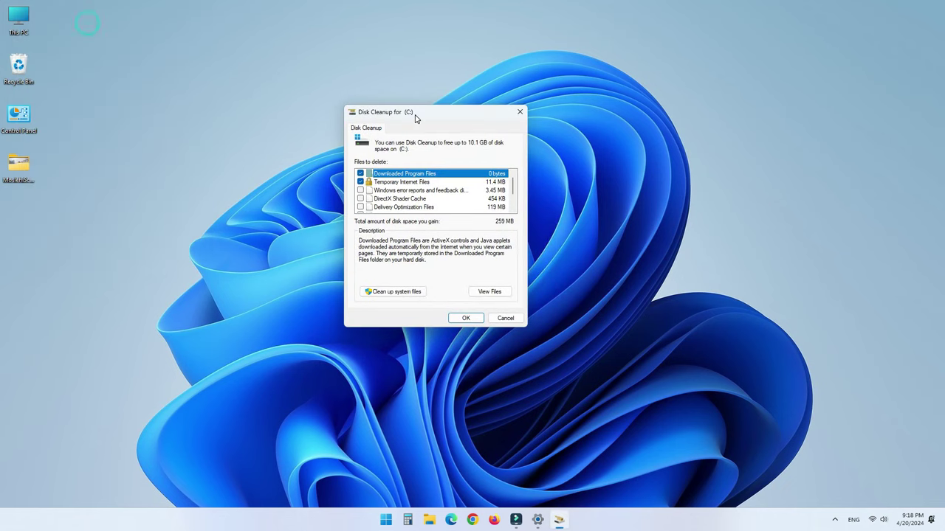
# Review the Disk Cleanup descriptions of file categories such as Temporary Internet Files, Downloaded Program Files, Recycle Bin and Thumbnails
pyautogui.click(393, 182)
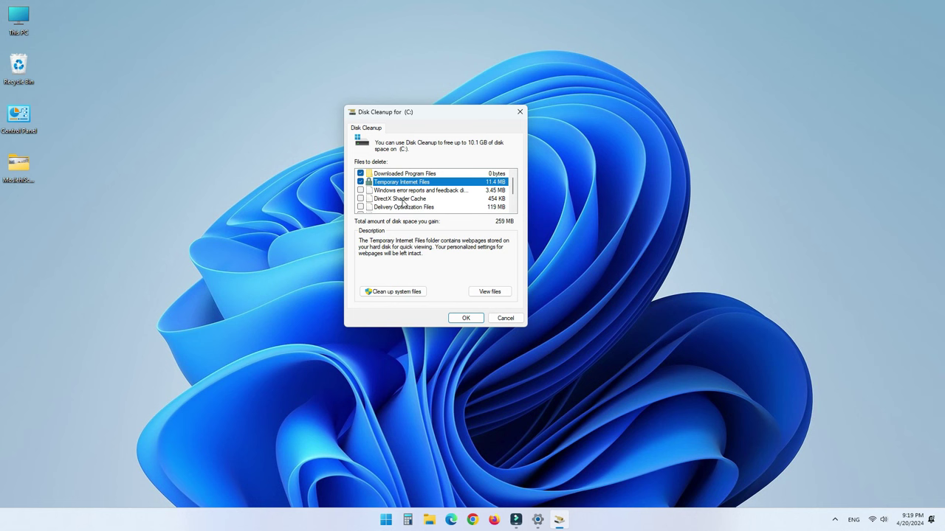
pyautogui.click(406, 174)
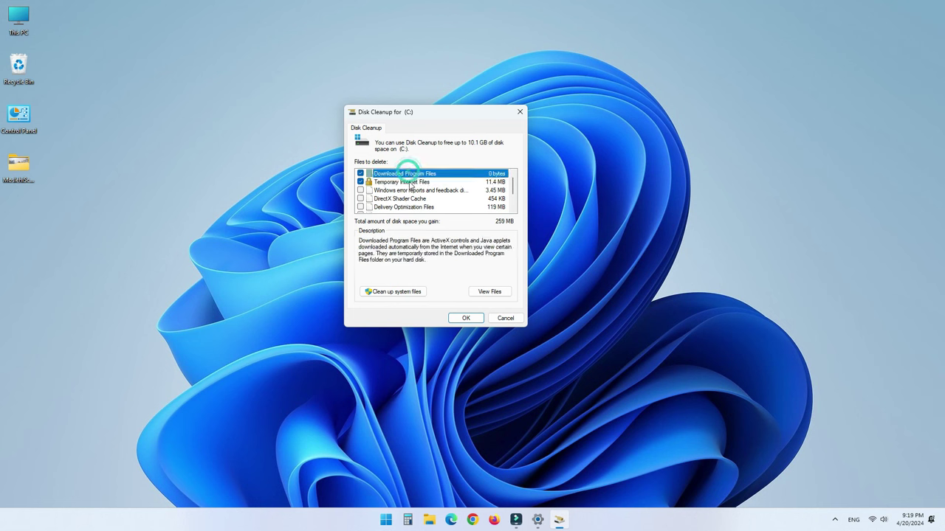
pyautogui.click(409, 184)
pyautogui.click(407, 174)
pyautogui.scroll(-1, 410, 190)
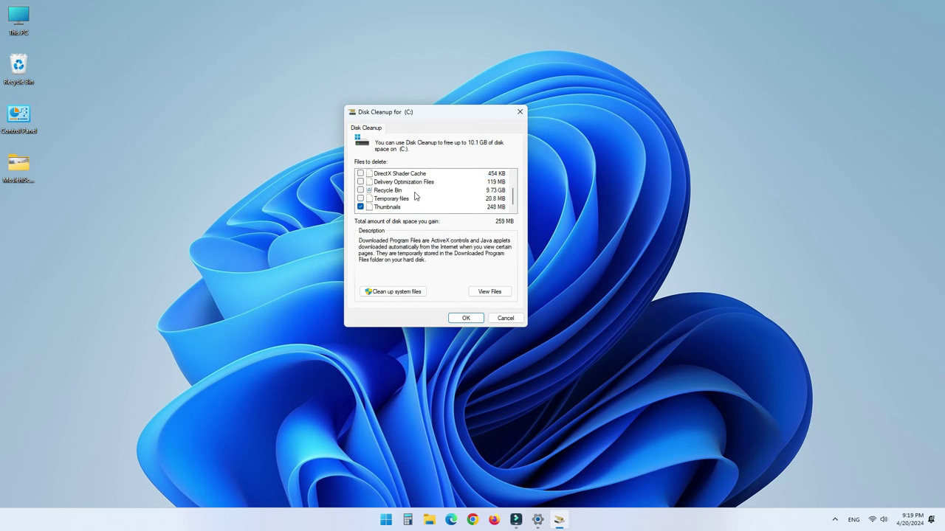
pyautogui.click(412, 197)
pyautogui.click(395, 190)
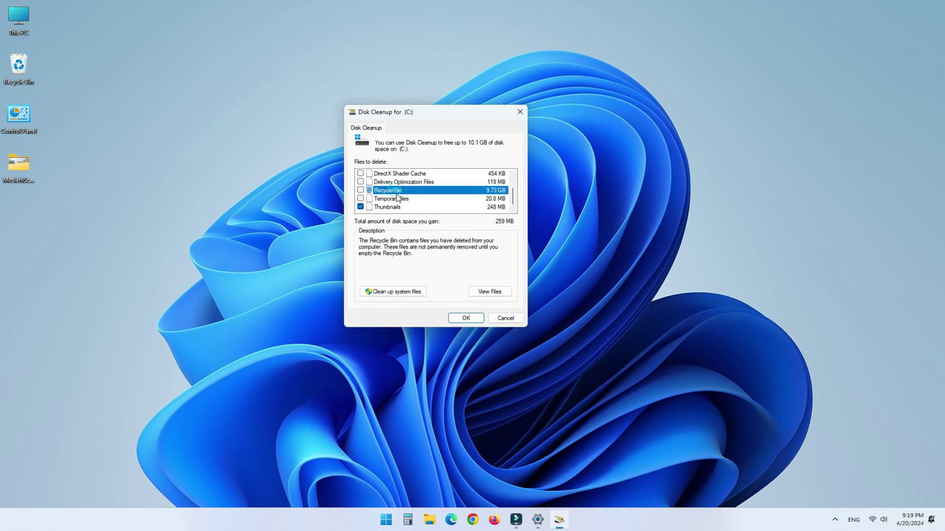
pyautogui.click(393, 210)
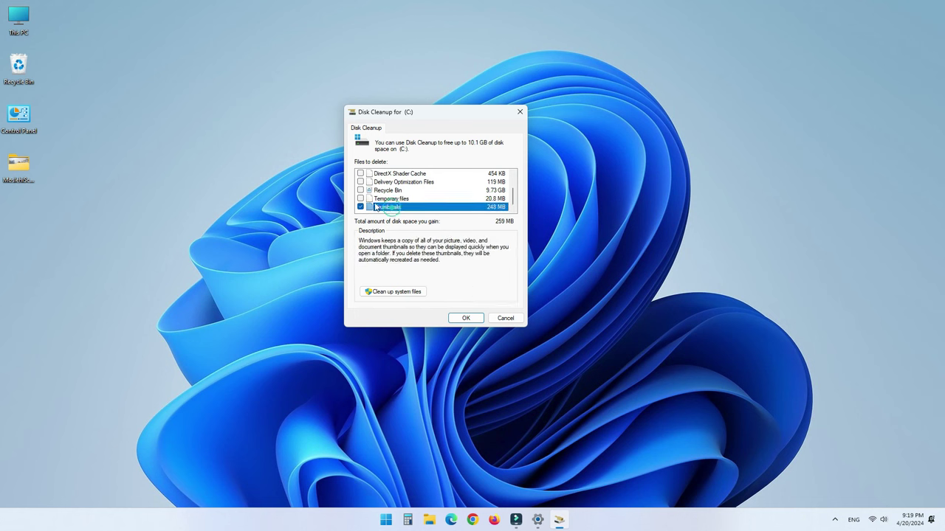
# Mark Temporary files, Recycle Bin, Windows error reports, DirectX Shader Cache and Delivery Optimization Files as well, and permanently delete all marked files
pyautogui.click(360, 199)
pyautogui.click(360, 190)
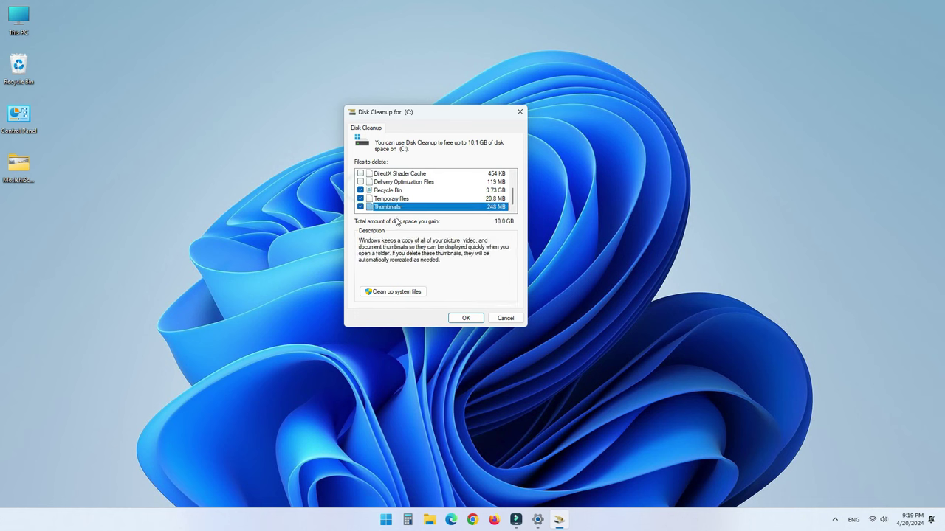
pyautogui.scroll(2, 390, 210)
pyautogui.click(360, 190)
pyautogui.click(360, 198)
pyautogui.click(361, 207)
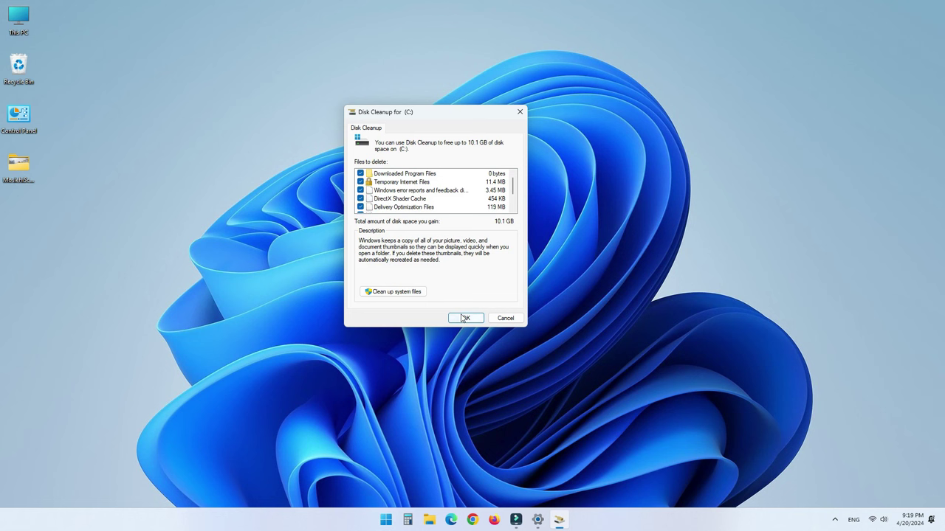
pyautogui.click(464, 318)
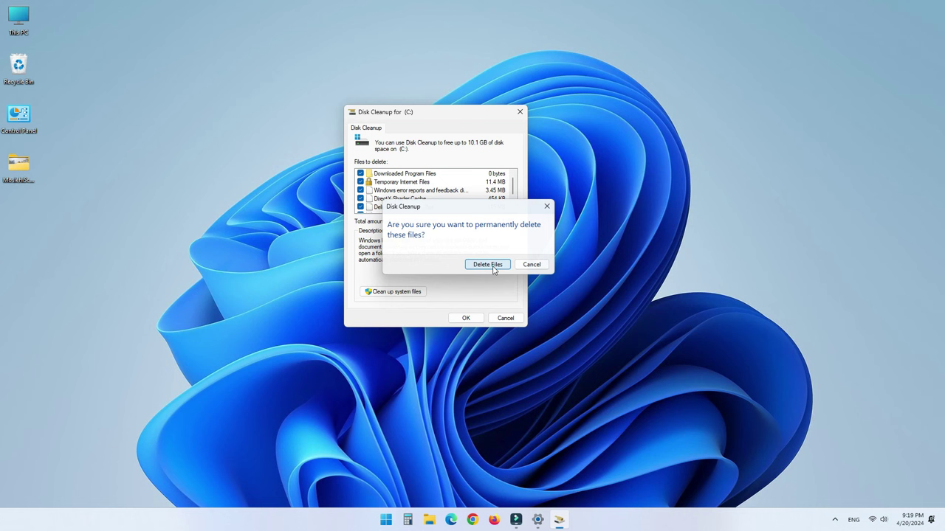
pyautogui.click(487, 264)
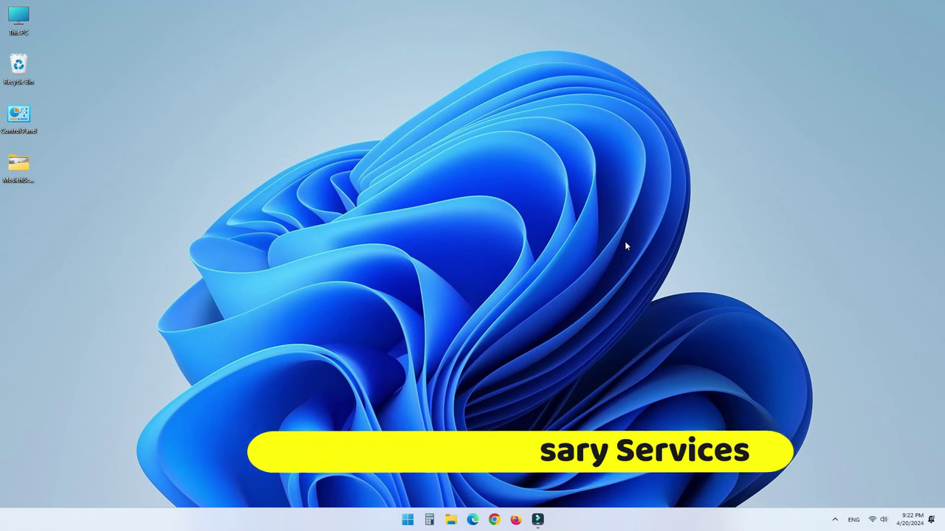
# Open the Windows Services console with the services.msc command
pyautogui.press('super')
pyautogui.press('super+r')
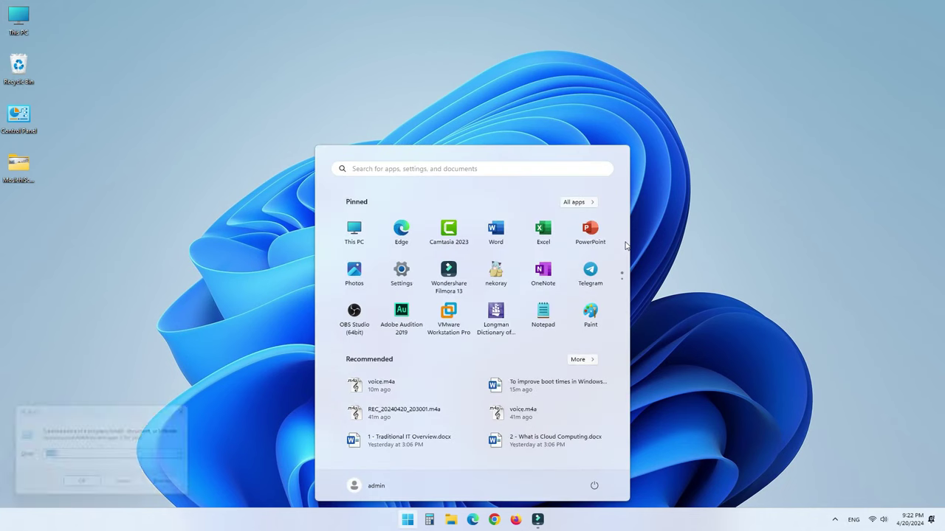
pyautogui.write('services.msc')
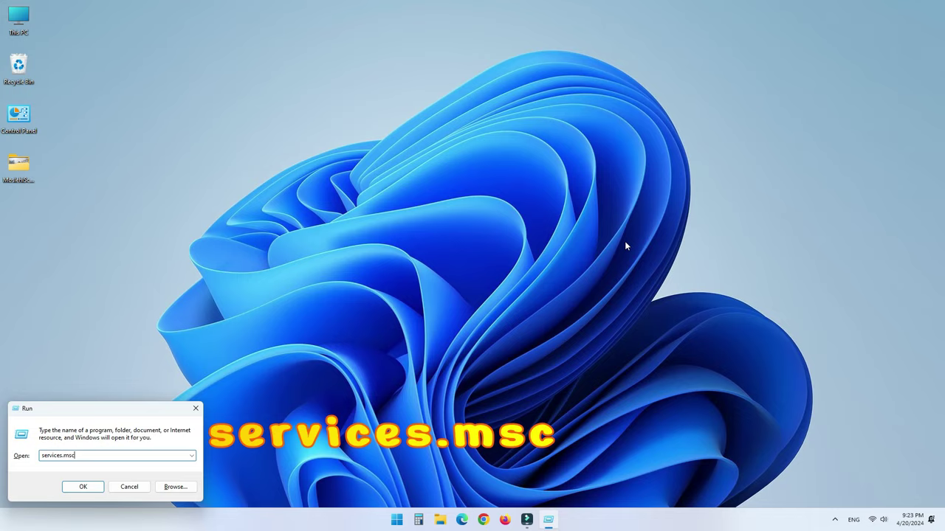
pyautogui.press('Return')
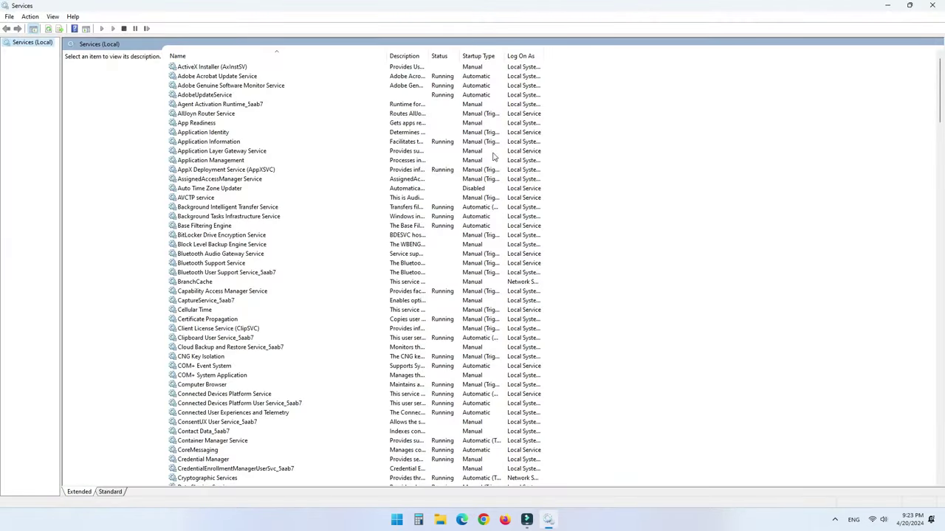
# Find the WWAN AutoConfig service and stop it from its properties, keeping the Automatic startup type
pyautogui.scroll(-20, 369, 264)
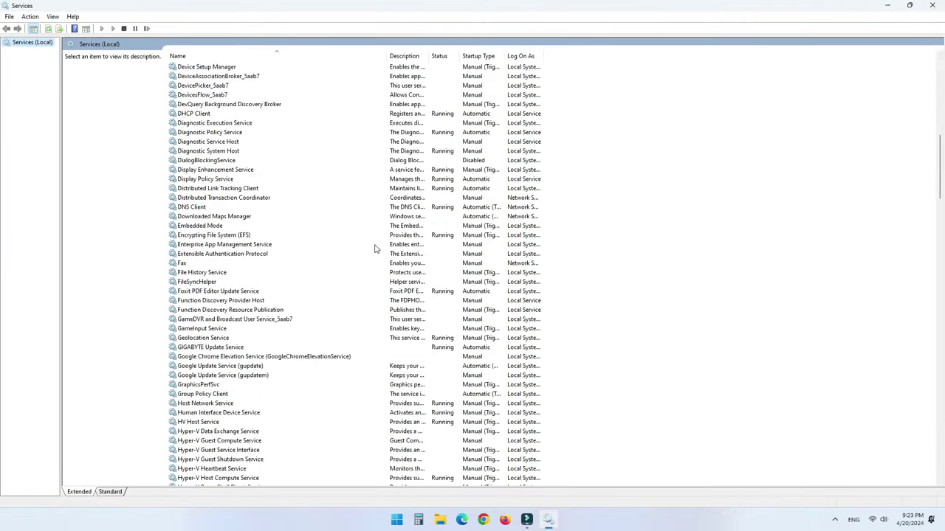
pyautogui.scroll(-20, 373, 245)
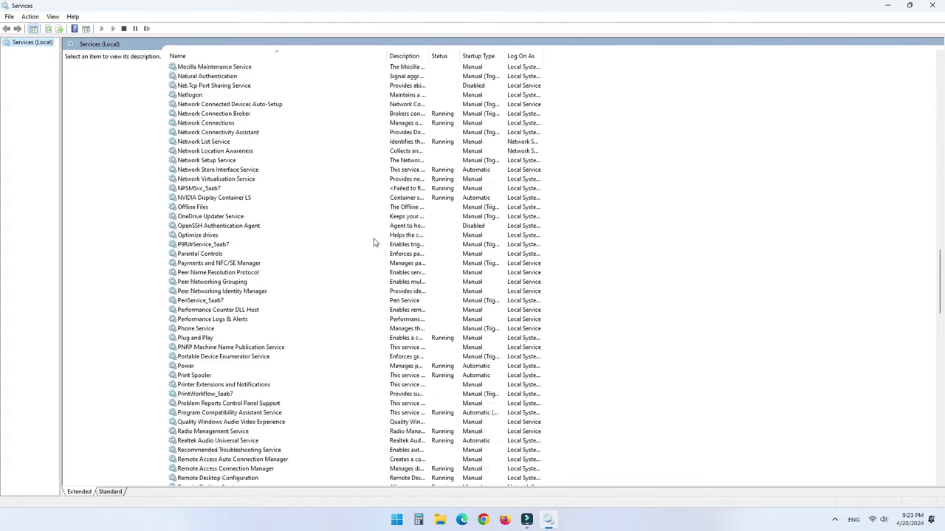
pyautogui.scroll(-20, 373, 266)
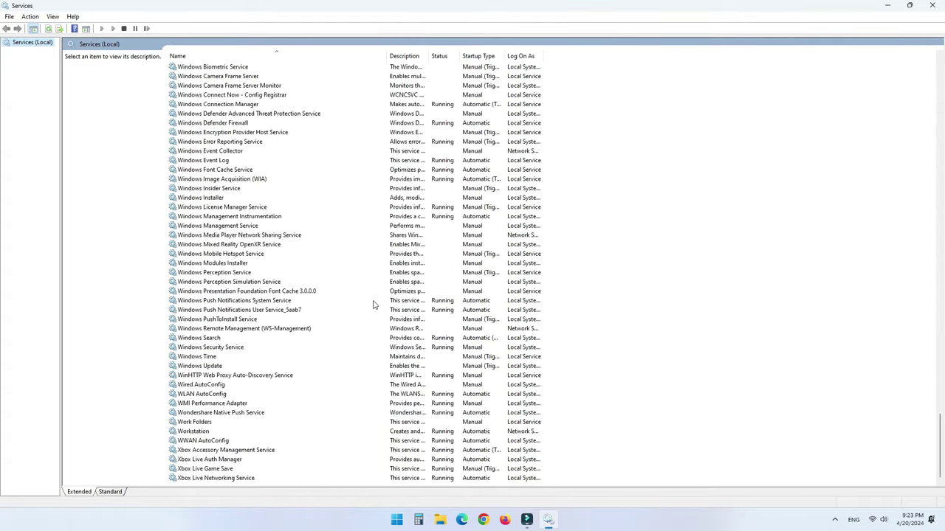
pyautogui.click(234, 441)
pyautogui.rightClick(234, 442)
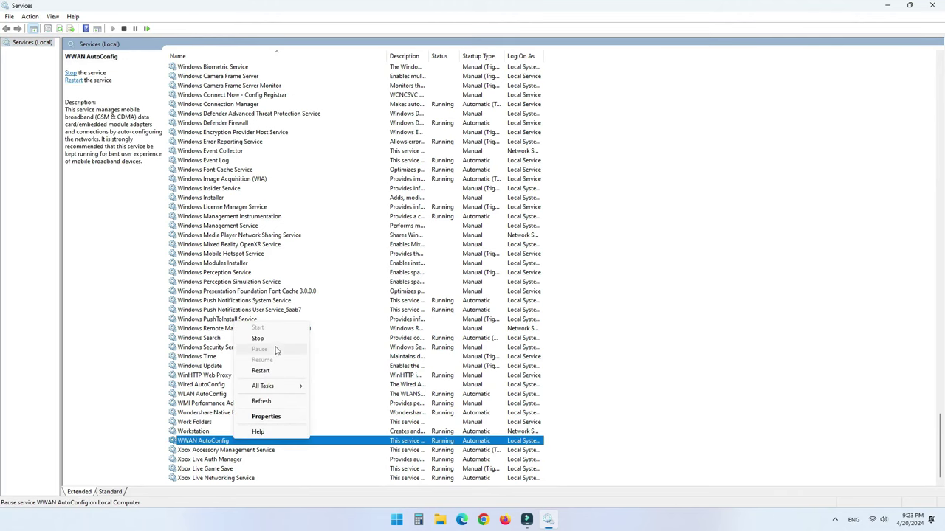
pyautogui.click(266, 417)
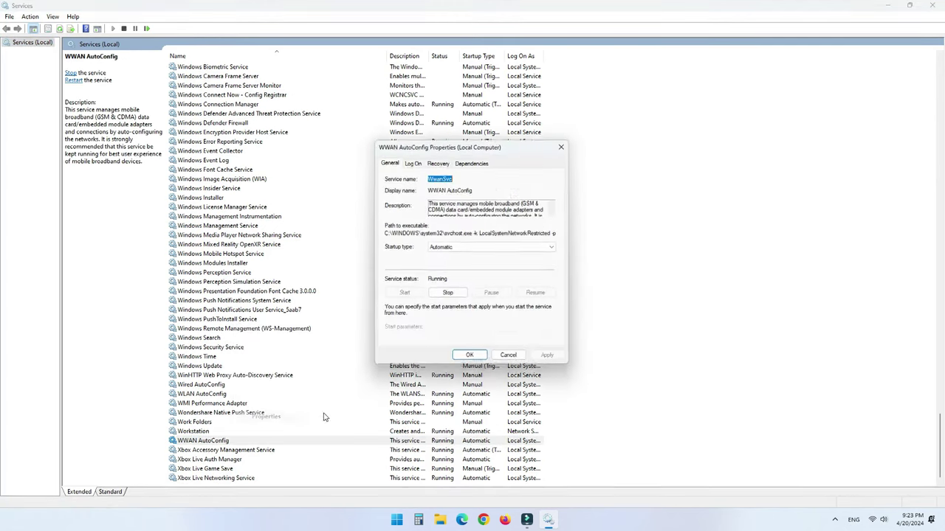
pyautogui.click(459, 252)
pyautogui.click(443, 263)
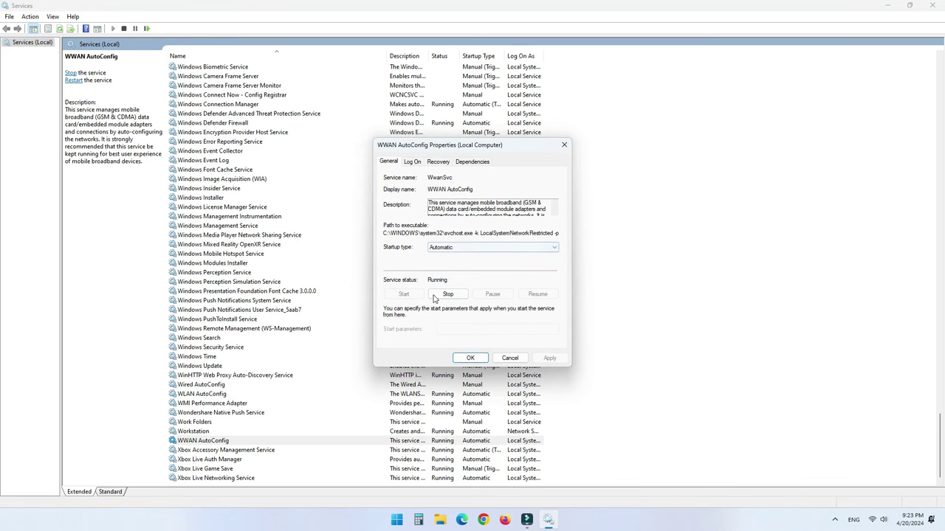
pyautogui.click(448, 294)
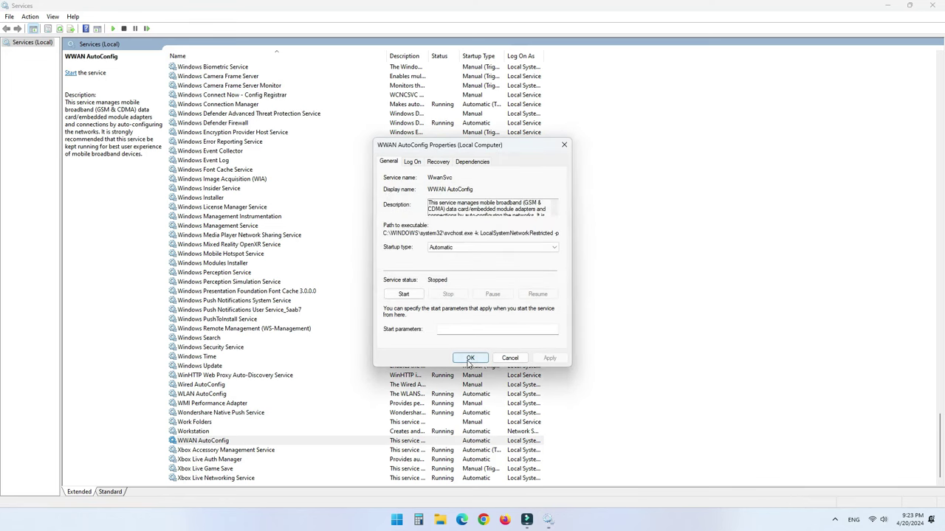
pyautogui.click(470, 358)
# Stop the Xbox Accessory Management Service and Xbox Live Auth Manager, including the dependent Xbox Live Game Save service
pyautogui.rightClick(260, 451)
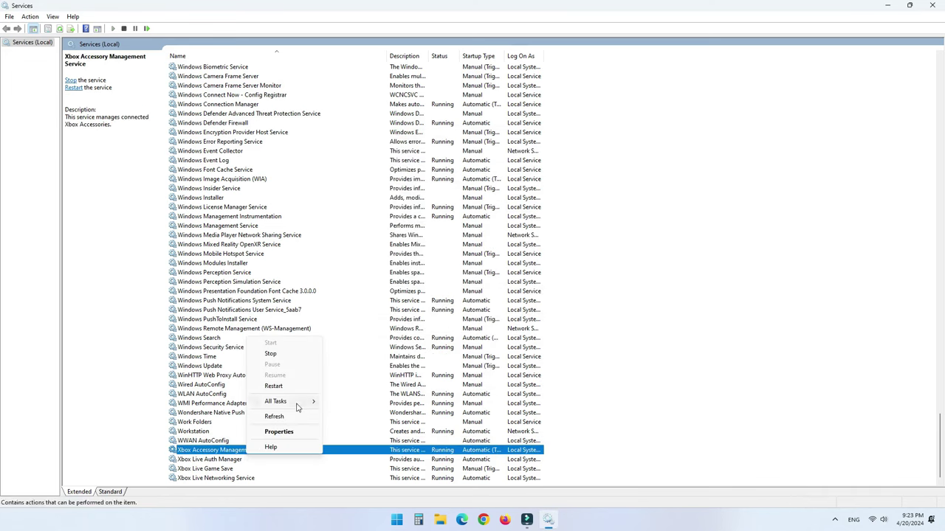
pyautogui.click(289, 355)
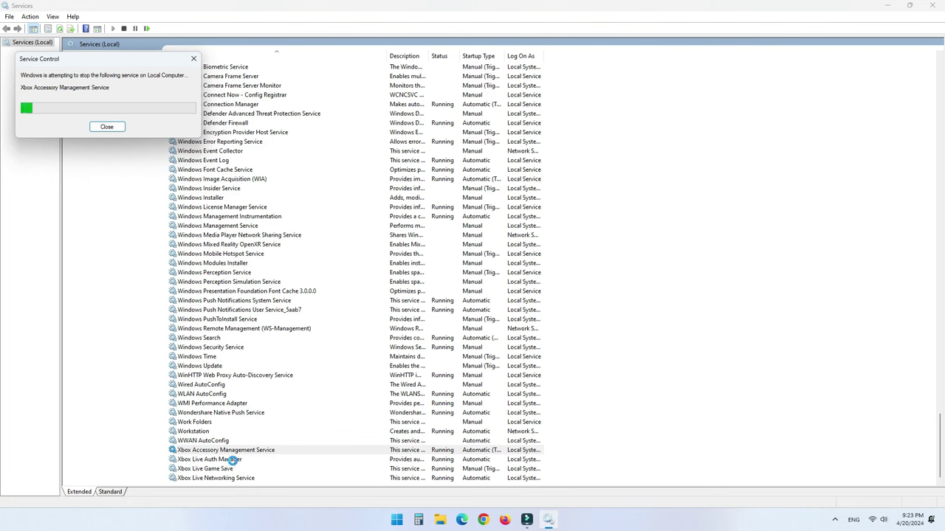
pyautogui.rightClick(233, 460)
pyautogui.click(287, 360)
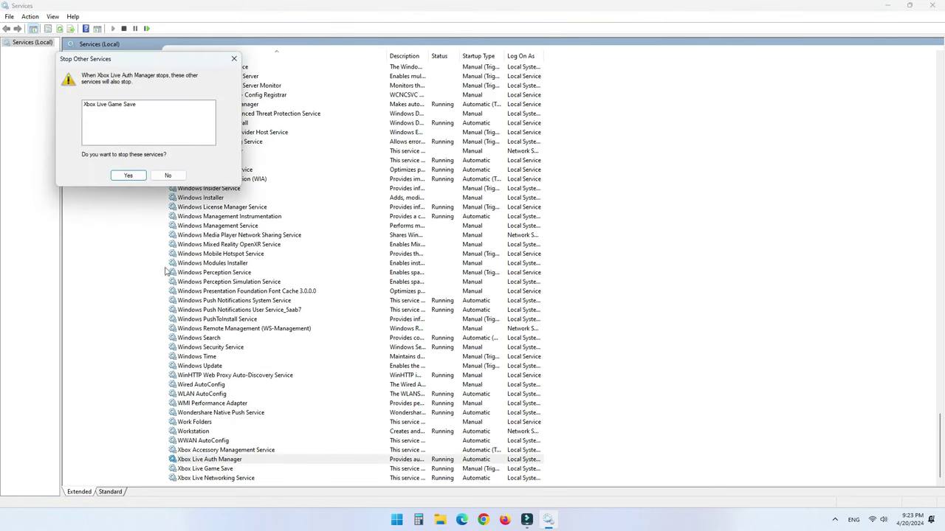
pyautogui.click(137, 177)
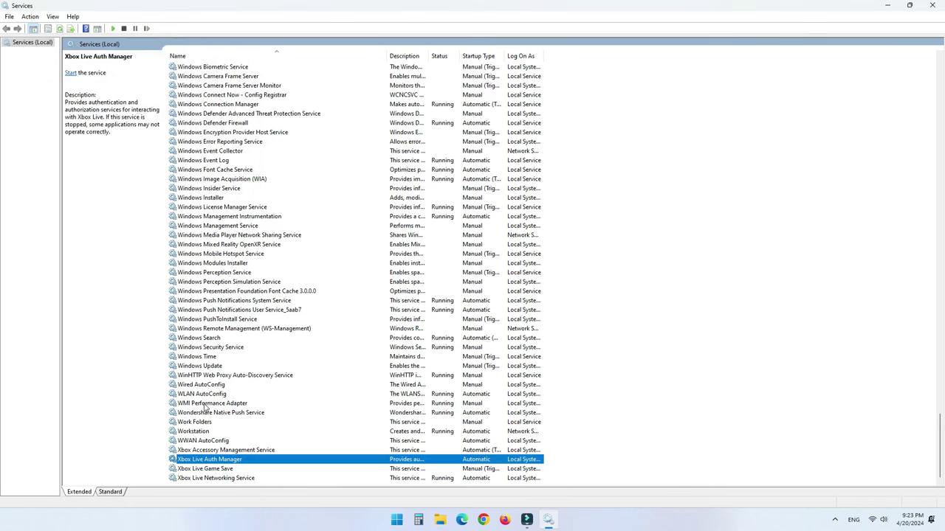
# Stop the Xbox Live Networking Service
pyautogui.rightClick(217, 488)
pyautogui.rightClick(218, 479)
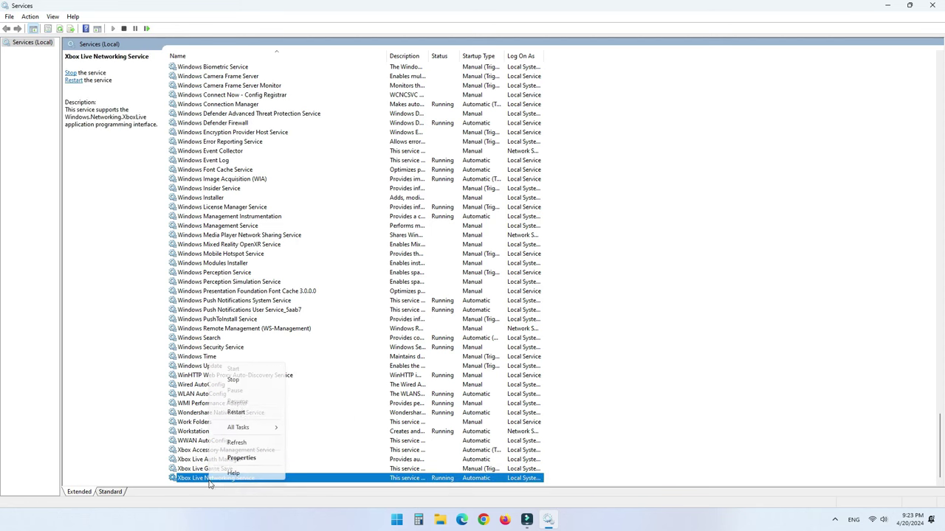
pyautogui.click(234, 379)
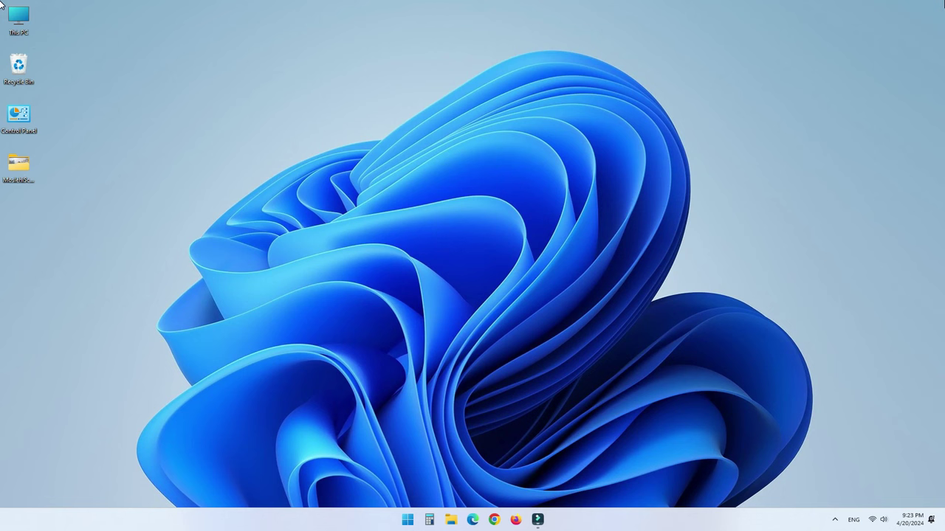
# Search for Command Prompt and run it as administrator
pyautogui.press('super')
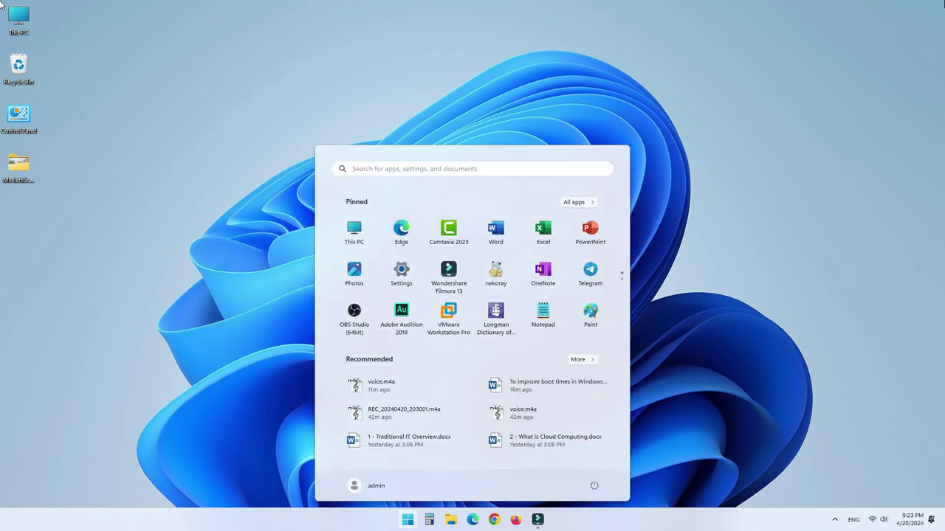
pyautogui.write('com')
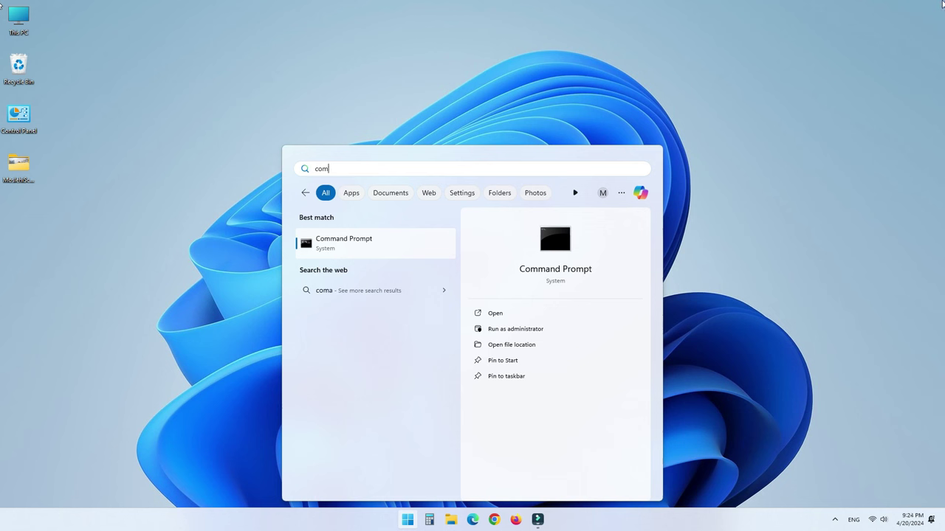
pyautogui.write('am')
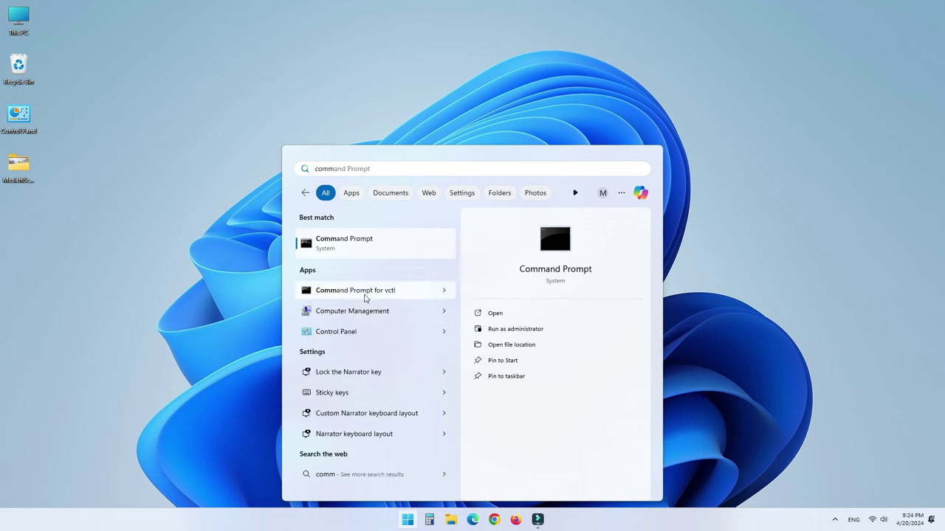
pyautogui.rightClick(350, 247)
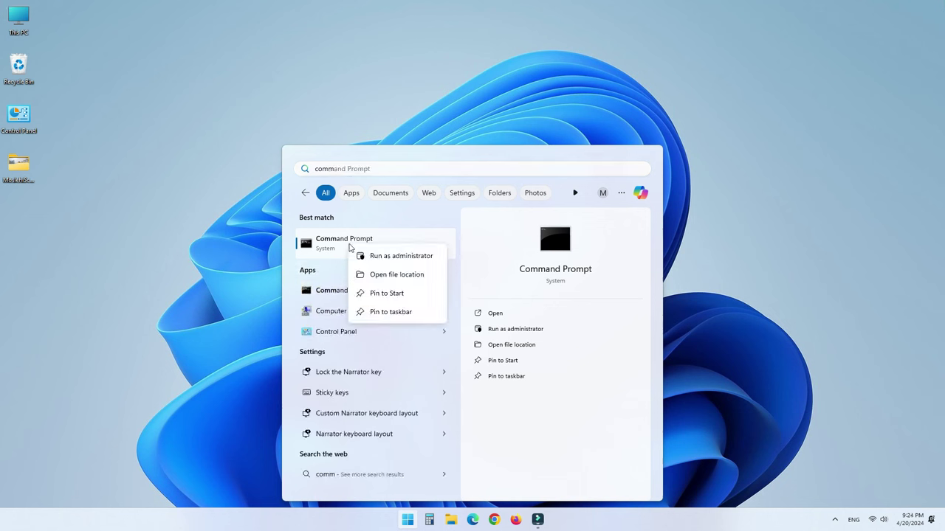
pyautogui.click(389, 256)
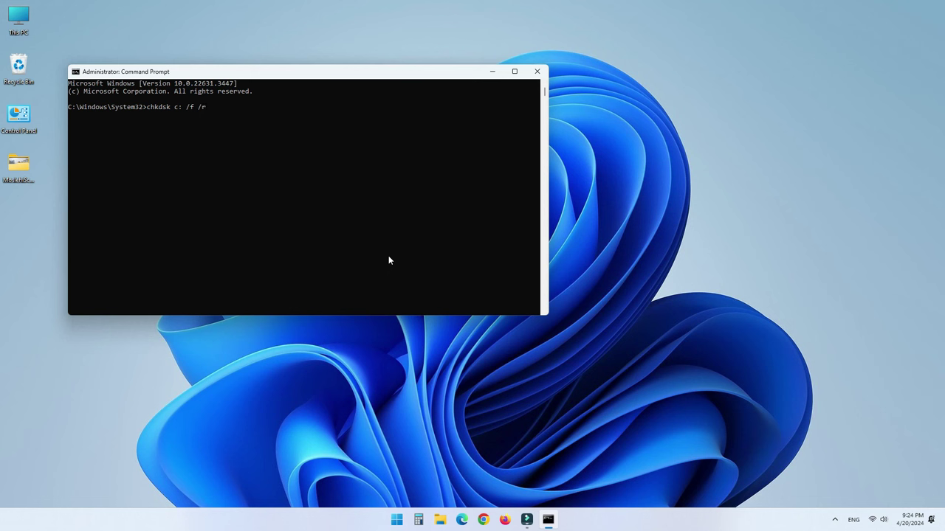
# Run chkdsk c: /f /r, answer y to schedule the check for the next restart, and close Command Prompt
pyautogui.press('Return')
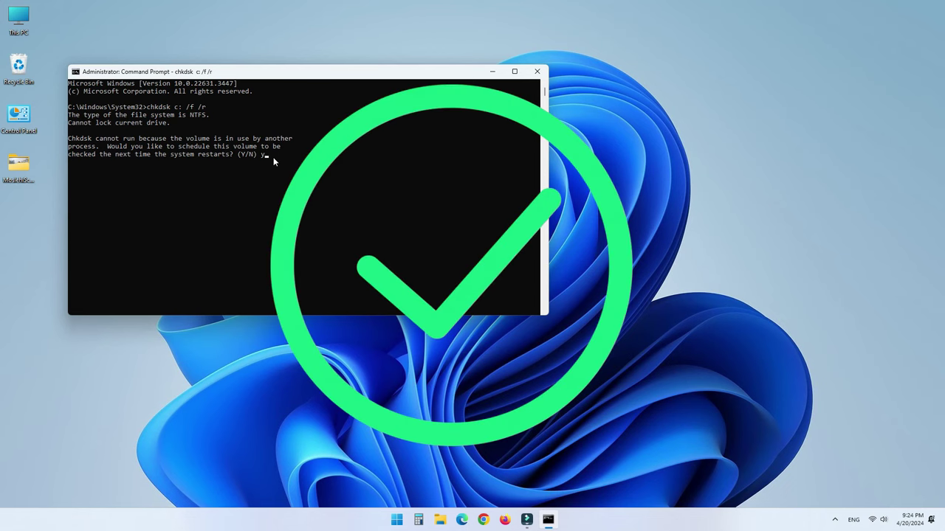
pyautogui.press('Return')
pyautogui.click(531, 73)
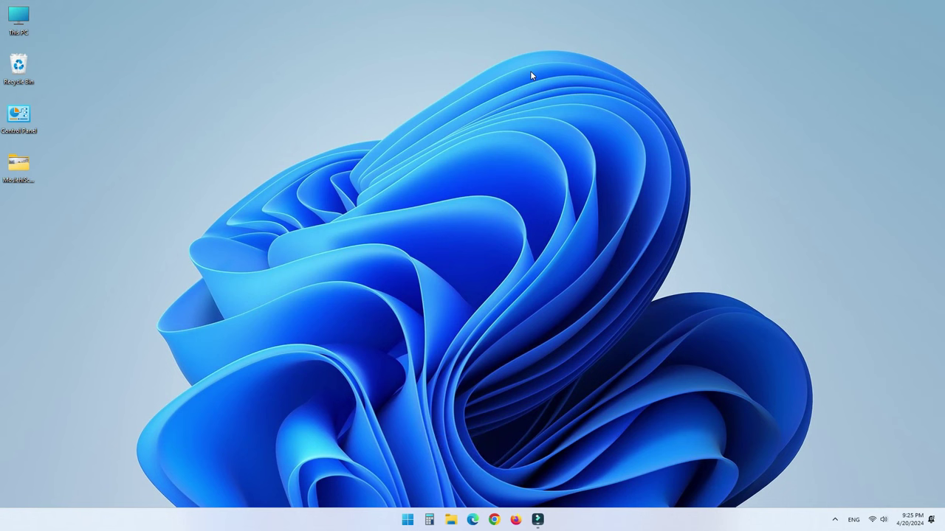
# Open the Windows Update page in Settings and check for updates
pyautogui.click(212, 380)
pyautogui.click(405, 526)
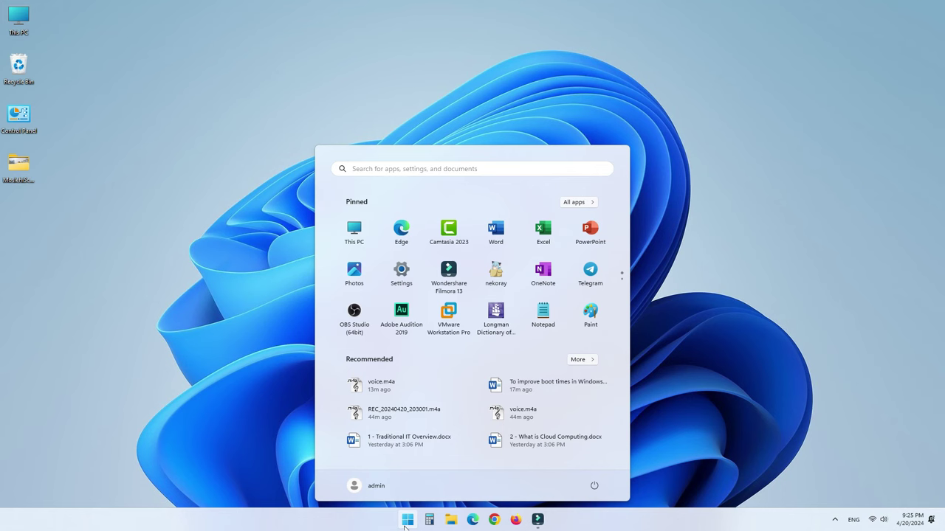
pyautogui.click(402, 287)
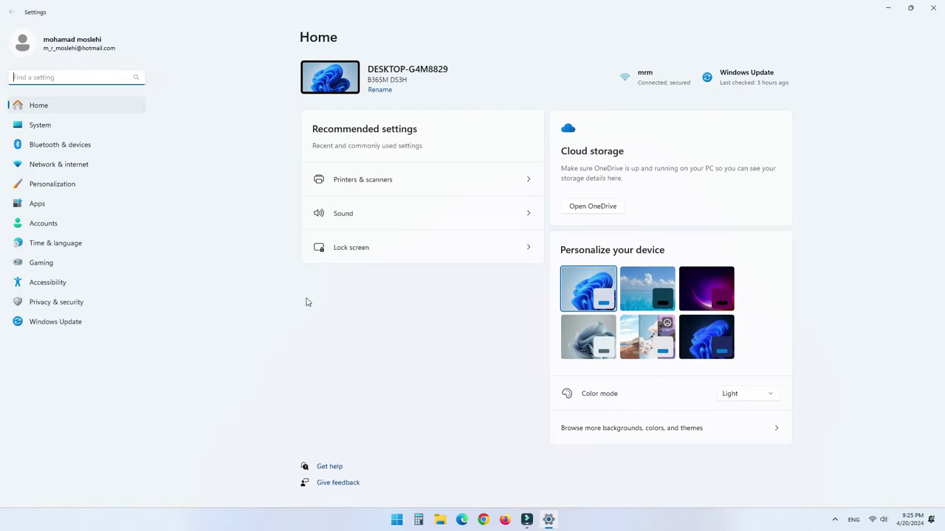
pyautogui.click(102, 323)
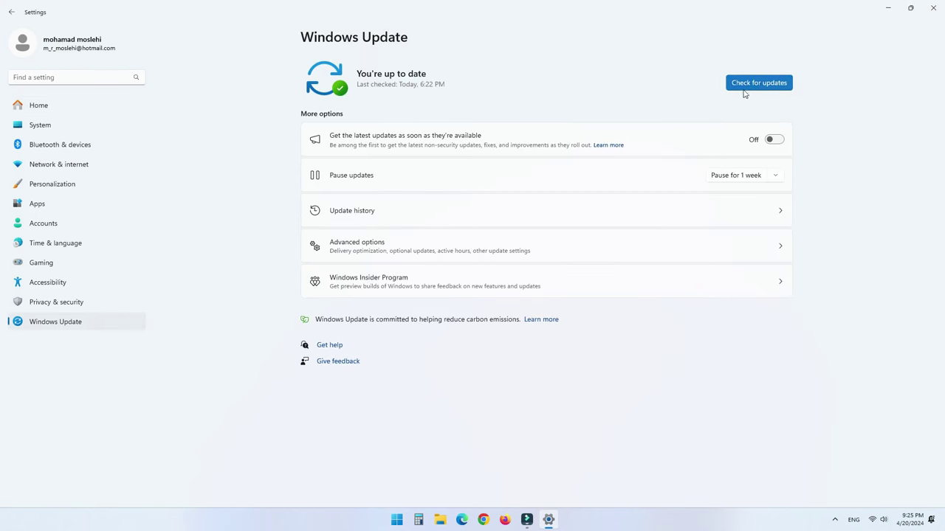
pyautogui.click(768, 86)
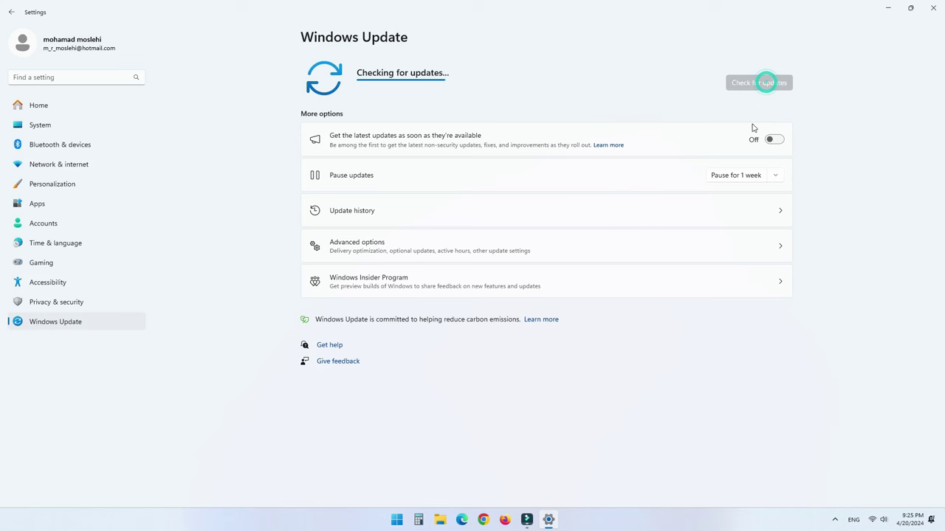